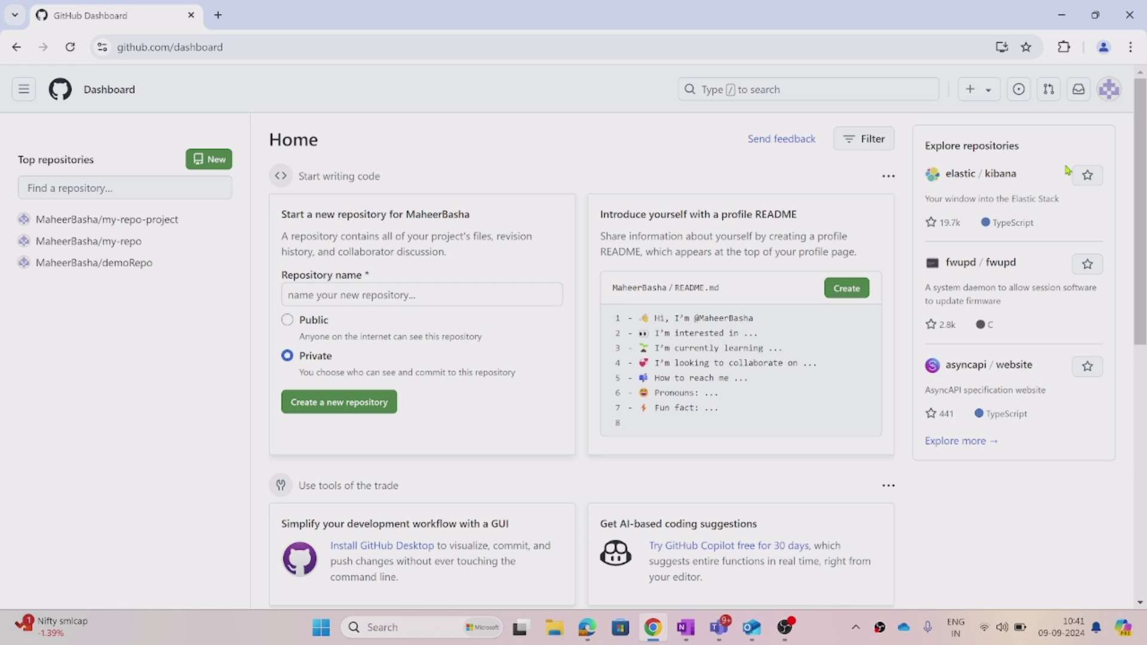
Step: Open the my-repo-project repository from 'Your repositories' in the account menu
left_click(1109, 91)
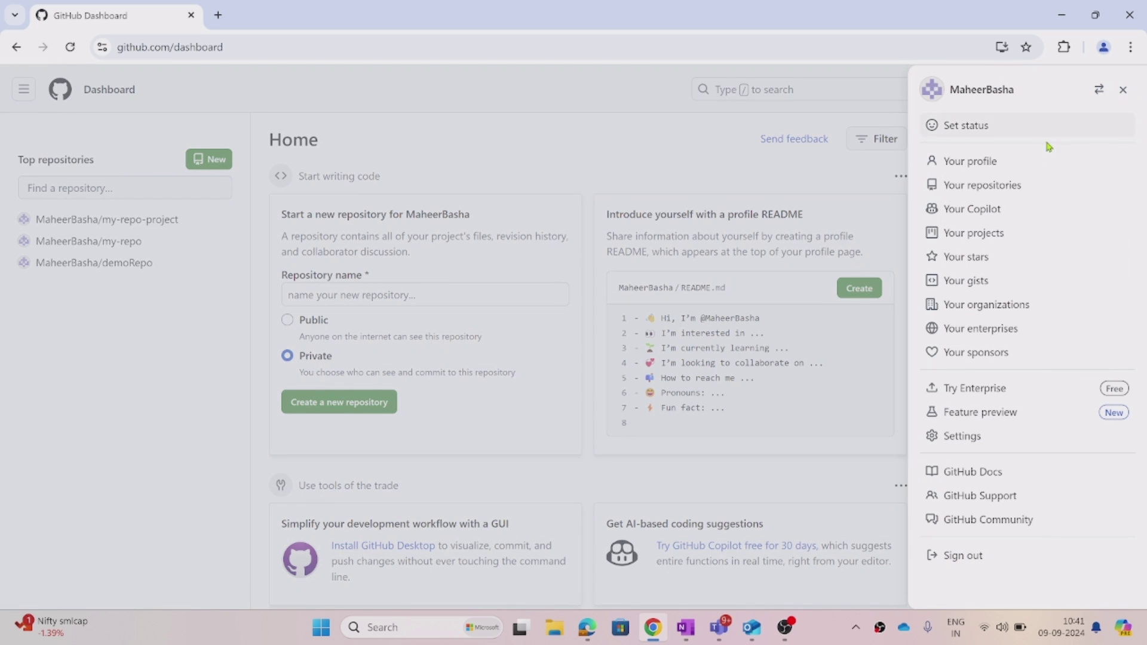
left_click(966, 196)
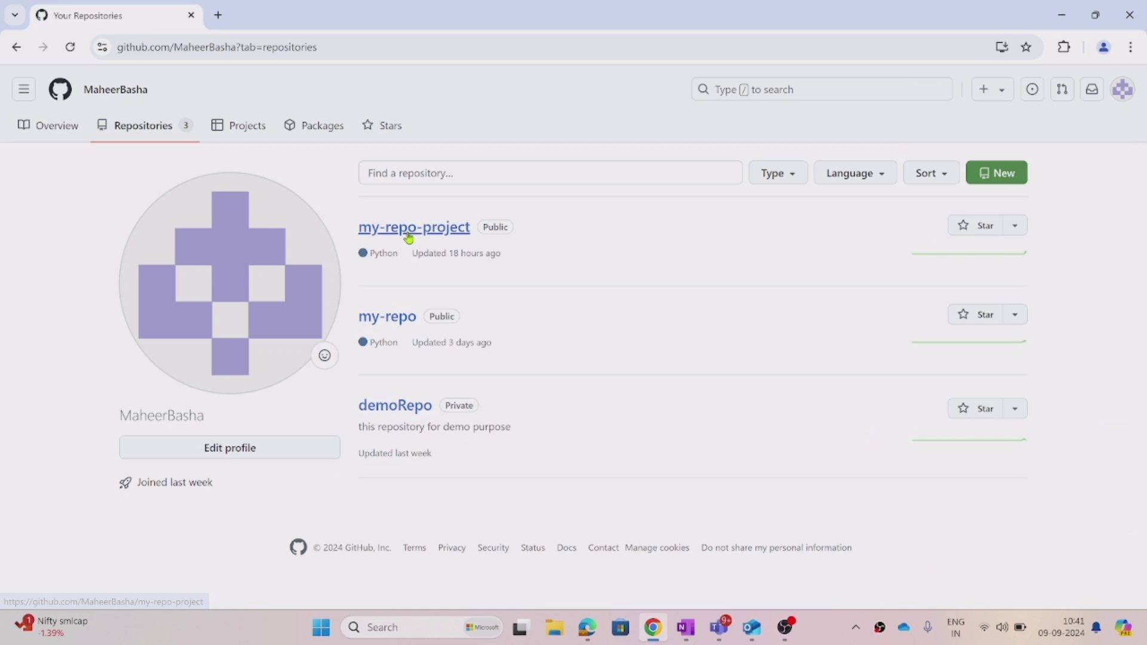
left_click(408, 234)
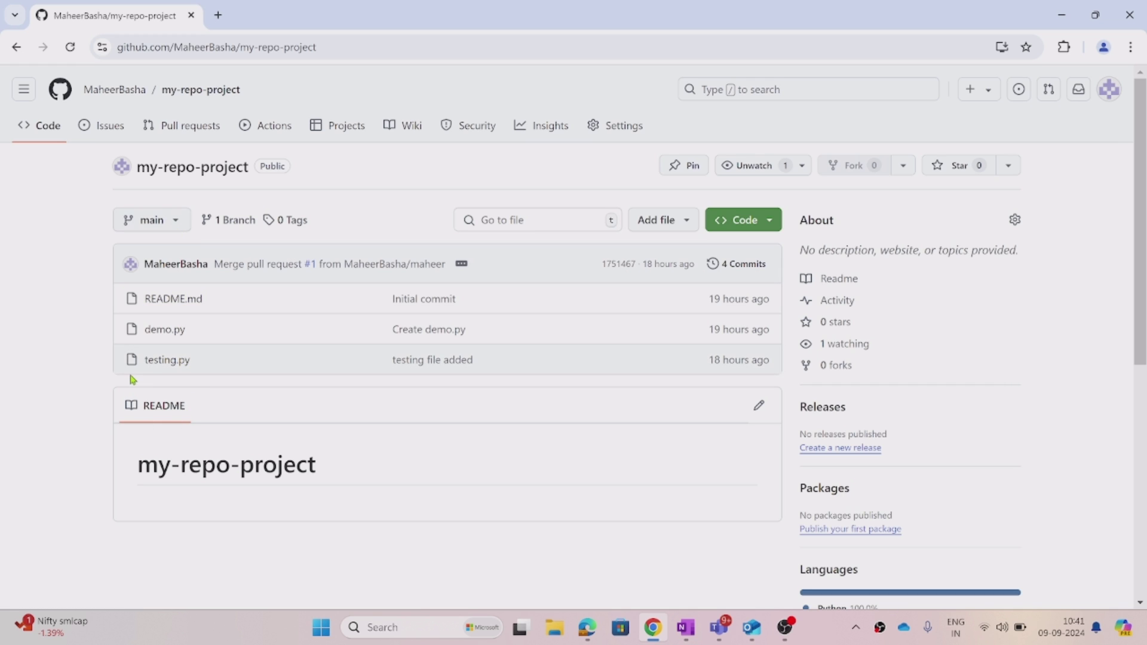
mouse_move(100, 296)
left_mouse_down()
mouse_move(91, 339)
mouse_move(271, 391)
mouse_move(135, 276)
mouse_move(104, 296)
left_mouse_up()
left_click(176, 223)
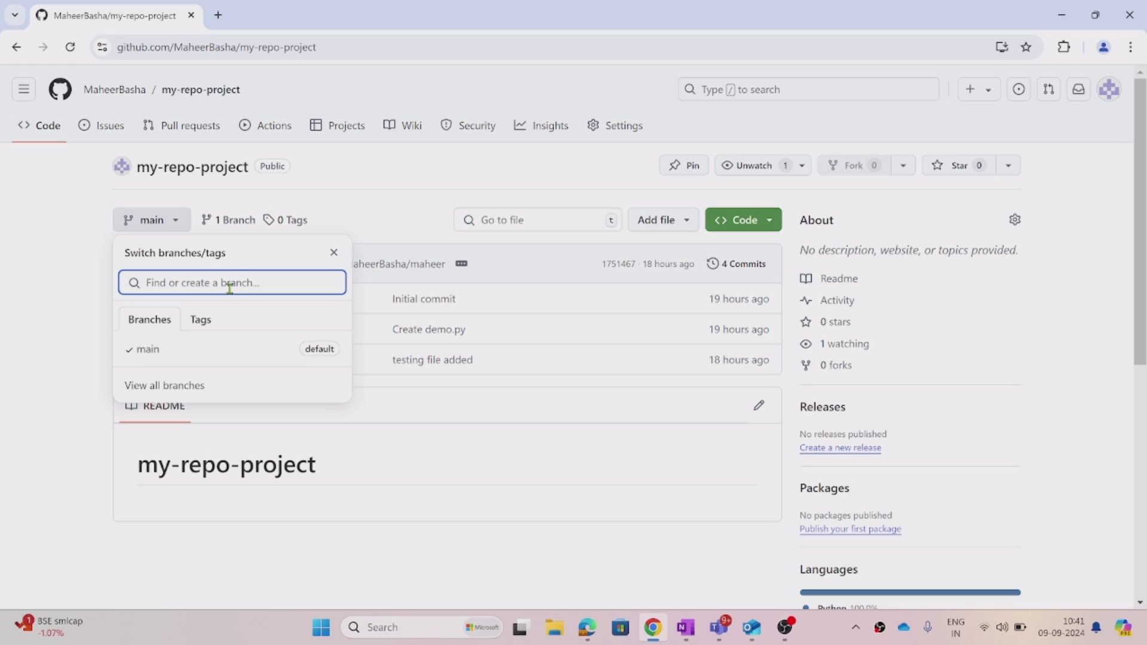
left_click(236, 223)
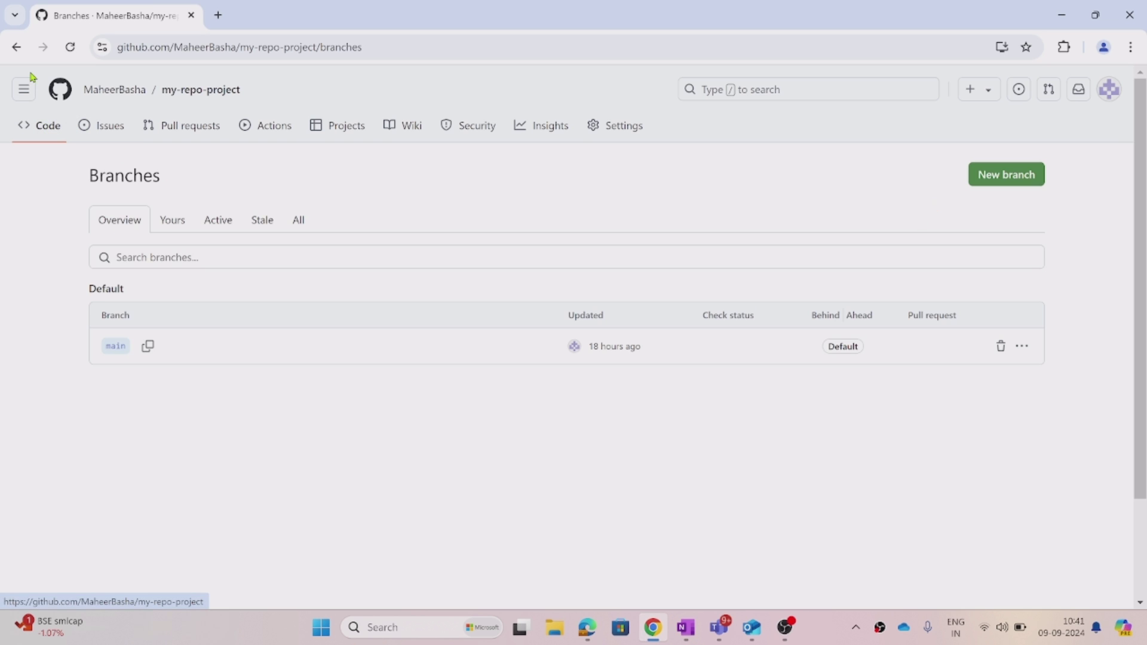
left_click(19, 46)
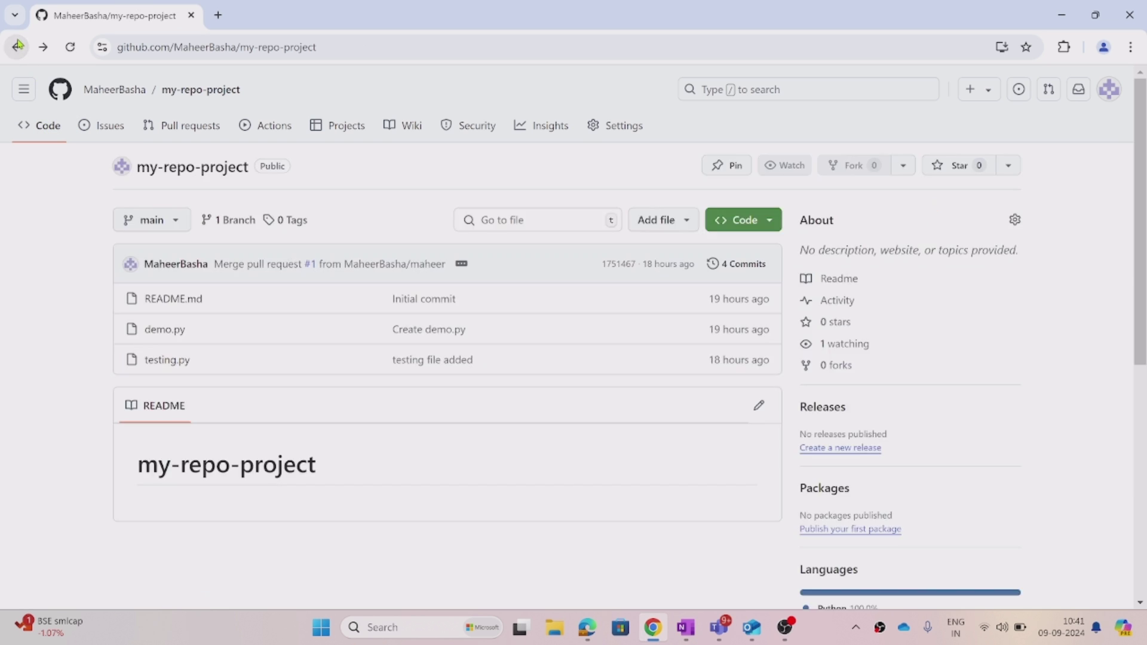
Step: Enter the branch name maheernew in the main branch switcher's find-or-create field
left_click(180, 224)
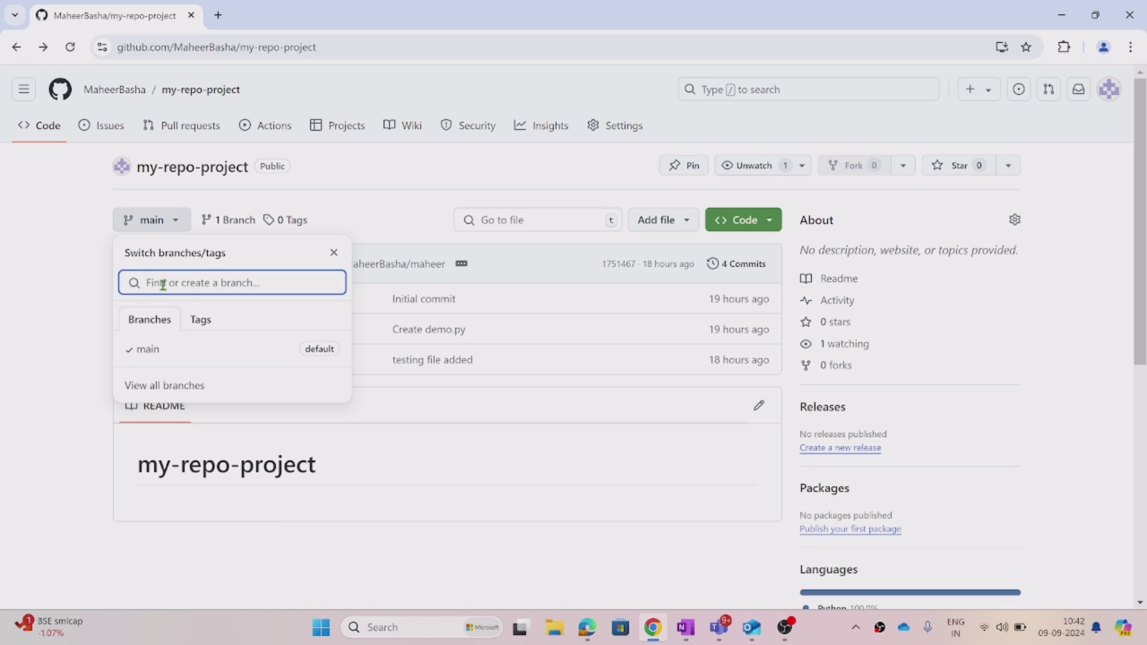
type("maheer")
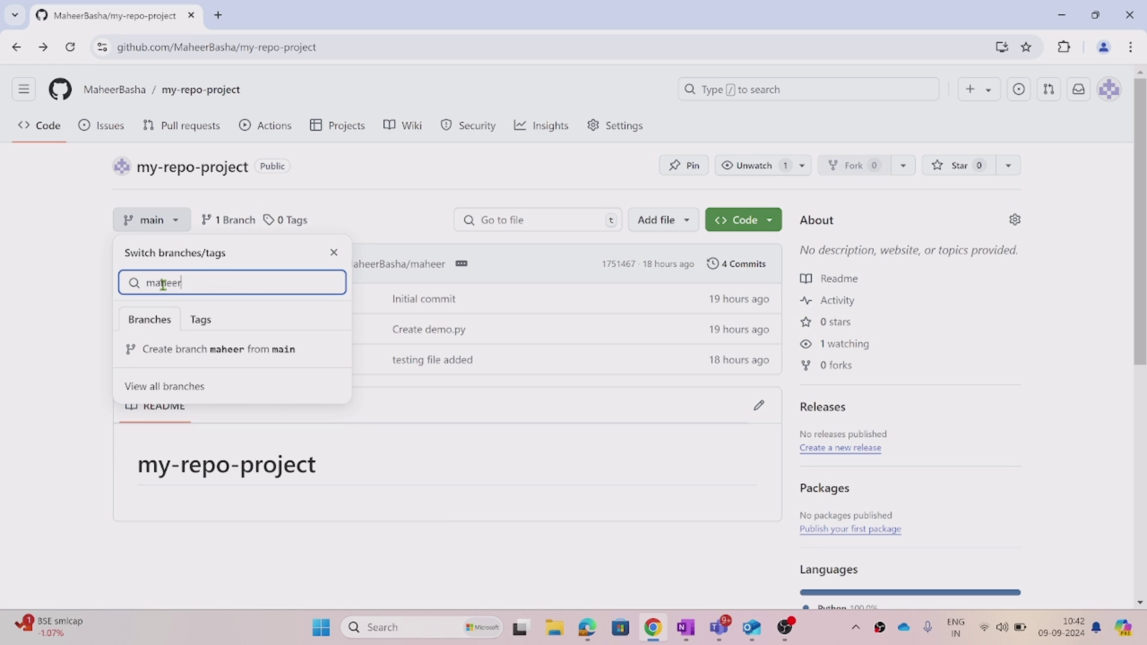
type("new")
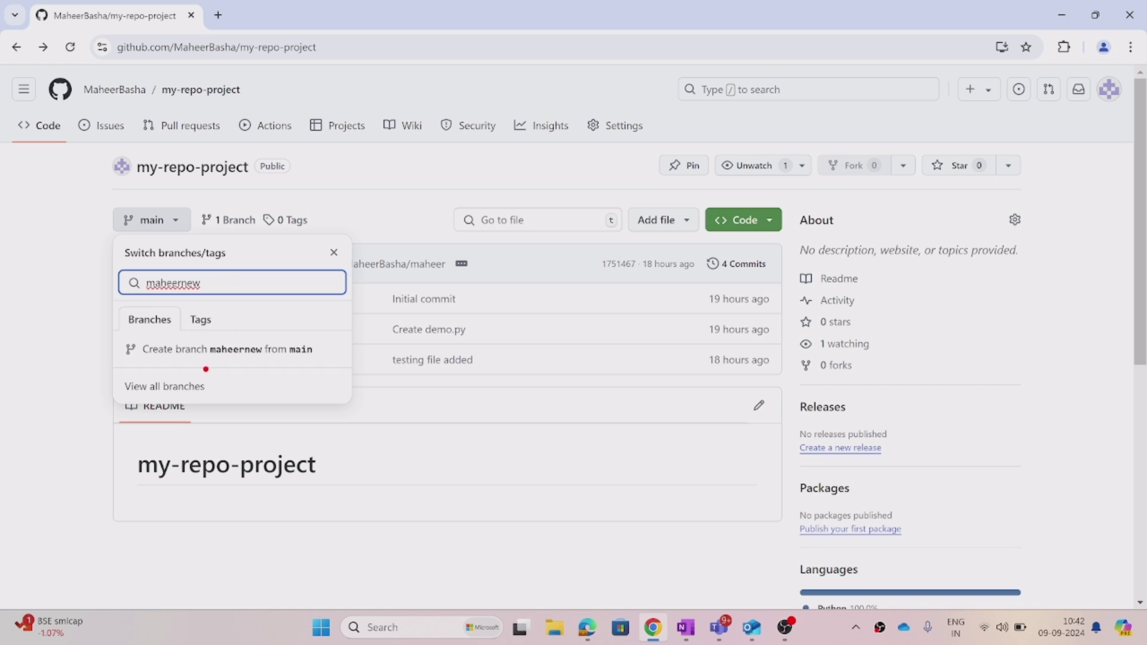
left_click_drag(208, 362, 329, 362)
mouse_move(506, 281)
left_mouse_down()
mouse_move(454, 423)
mouse_move(507, 321)
left_mouse_up()
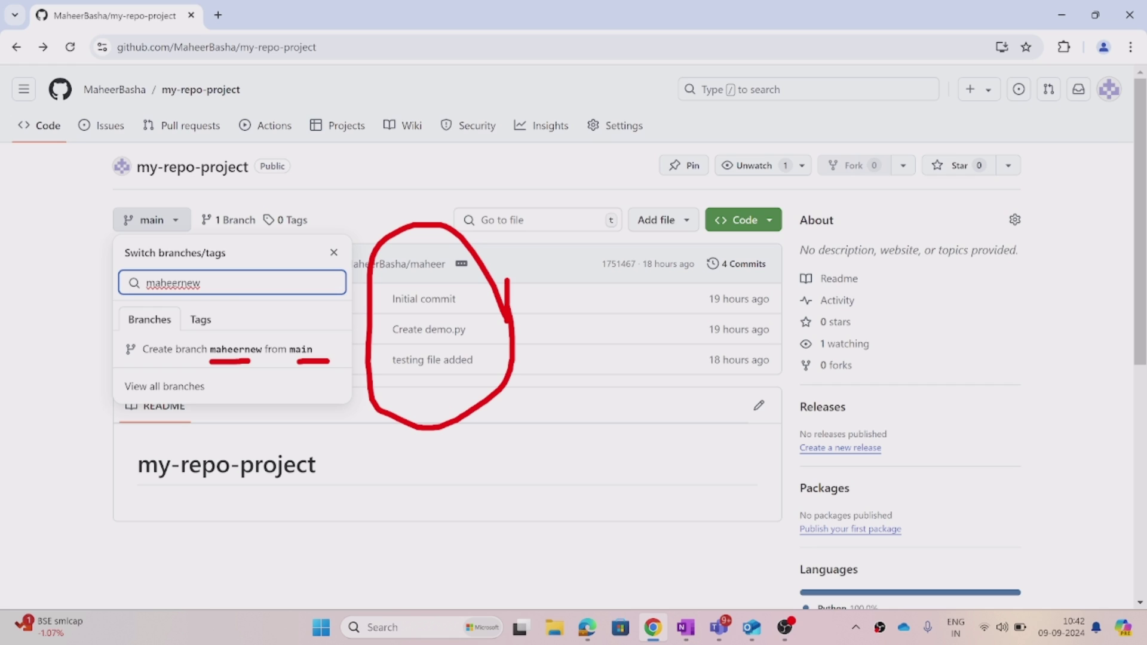
mouse_move(321, 325)
left_mouse_down()
mouse_move(229, 332)
mouse_move(258, 325)
left_mouse_up()
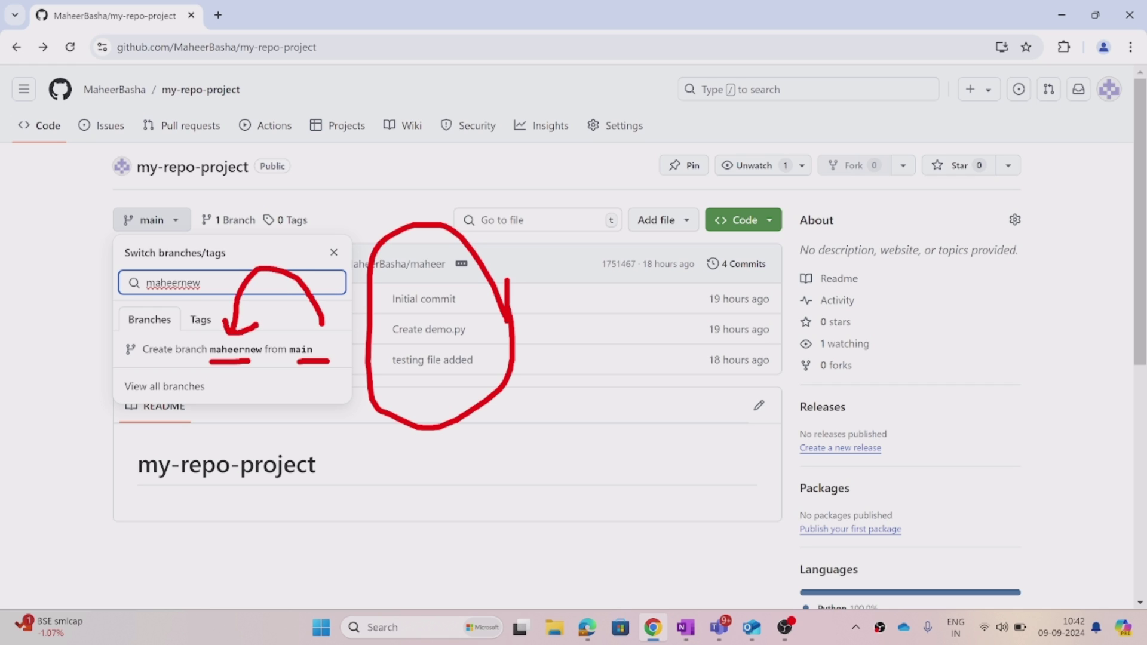
key("Escape")
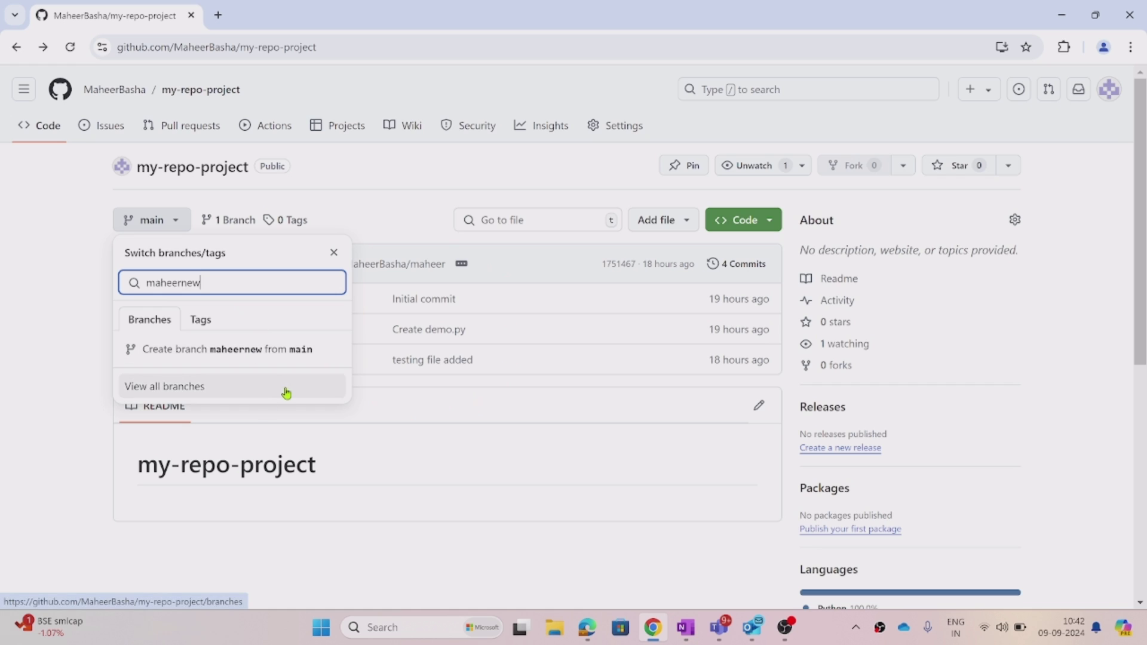
Step: Create branch maheernew from main and view its README, demo and testing files
left_click(218, 349)
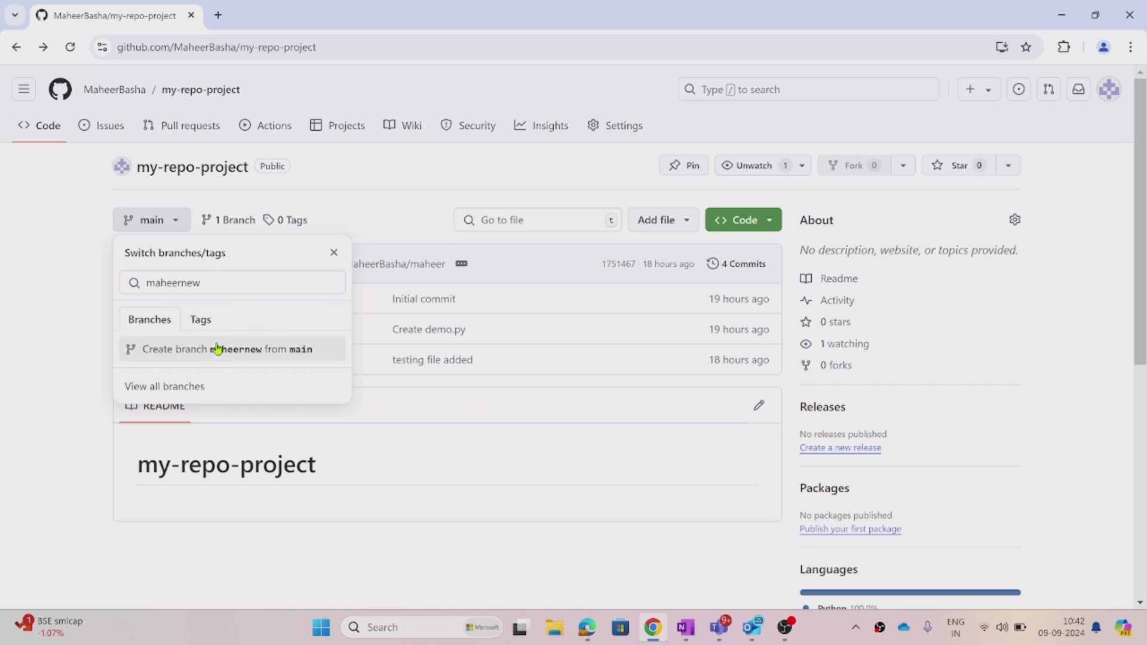
left_click(251, 356)
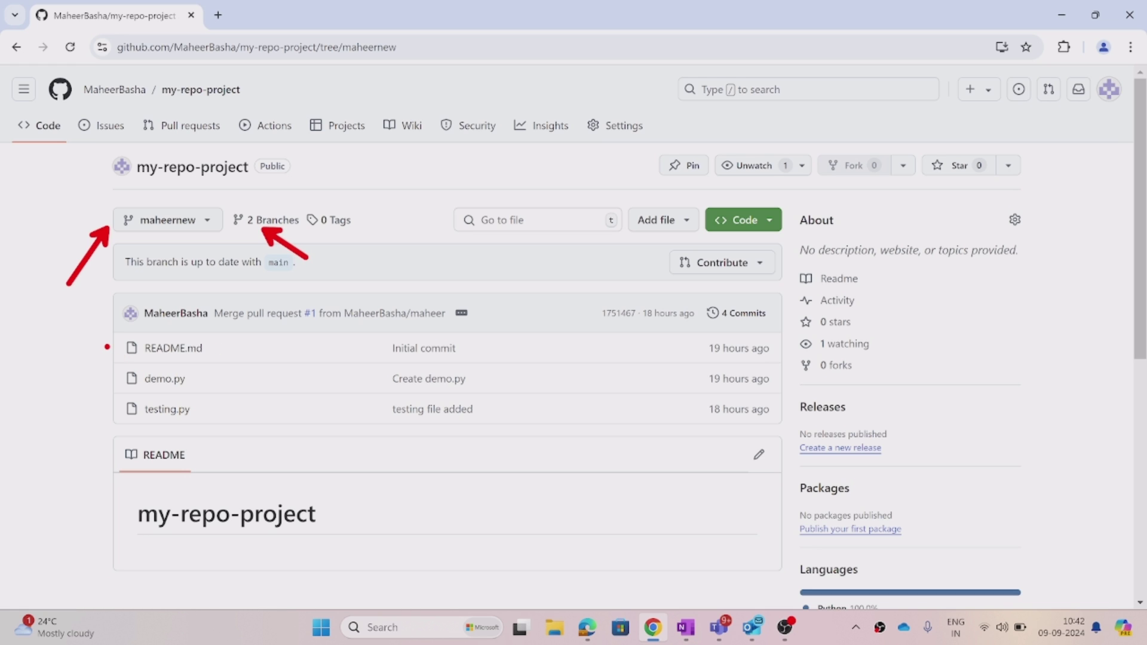
mouse_move(108, 346)
left_mouse_down()
mouse_move(183, 451)
mouse_move(190, 305)
mouse_move(102, 345)
left_mouse_up()
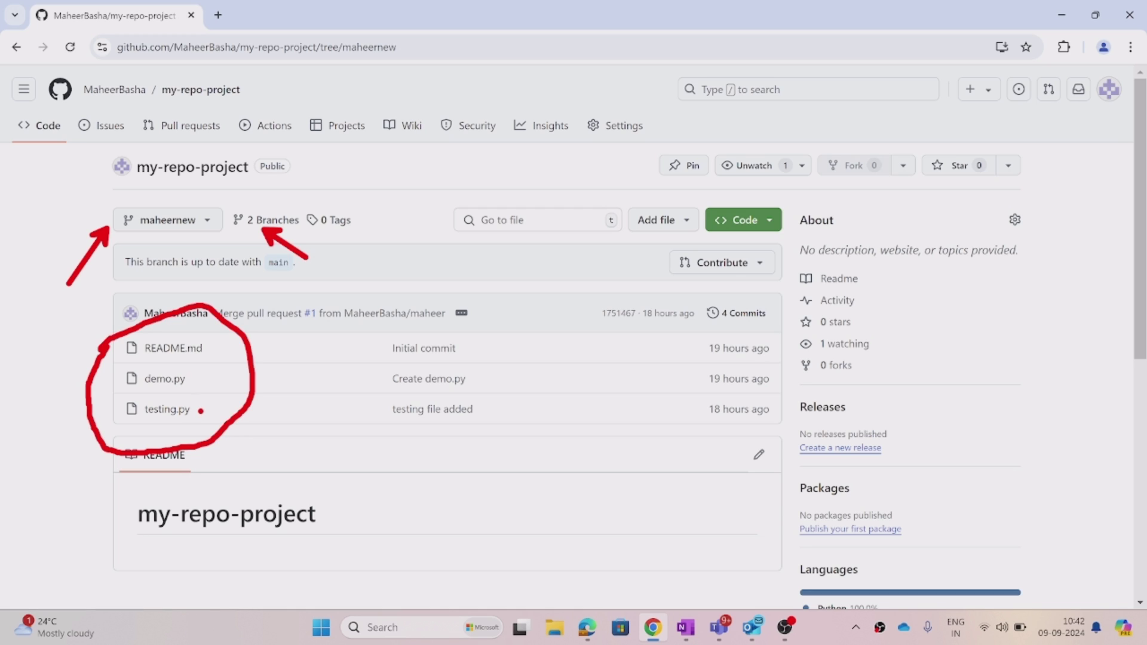
mouse_move(201, 412)
left_mouse_down()
mouse_move(222, 402)
mouse_move(208, 377)
left_mouse_up()
type("tpr")
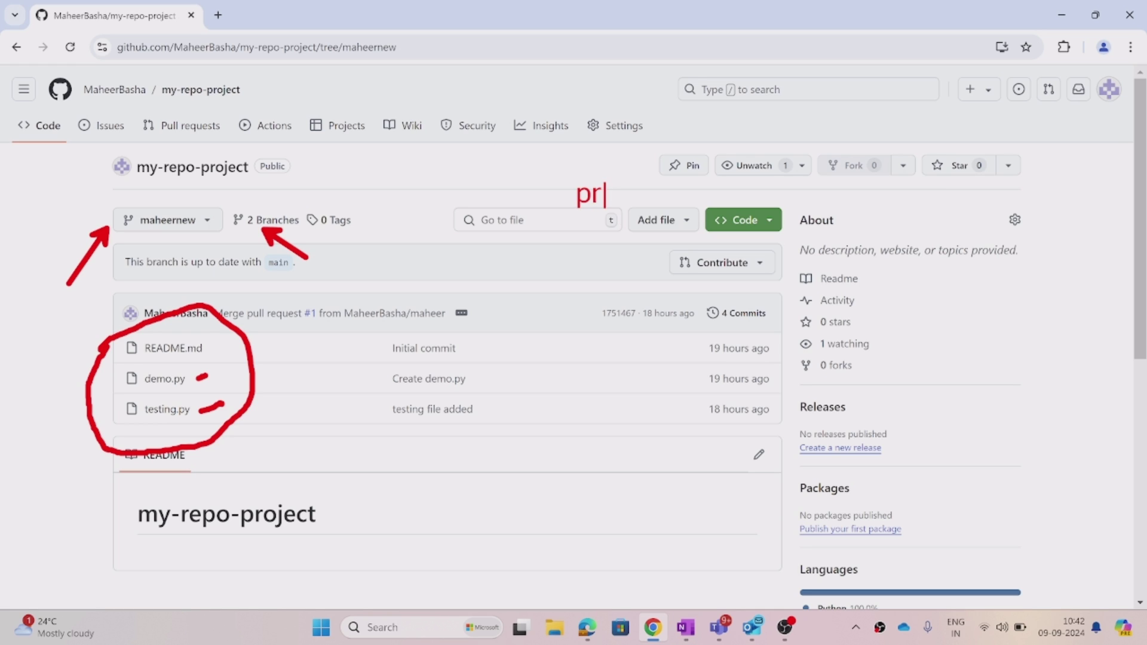
key("Escape")
mouse_move(602, 171)
left_mouse_down()
mouse_move(559, 184)
mouse_move(583, 193)
left_mouse_up()
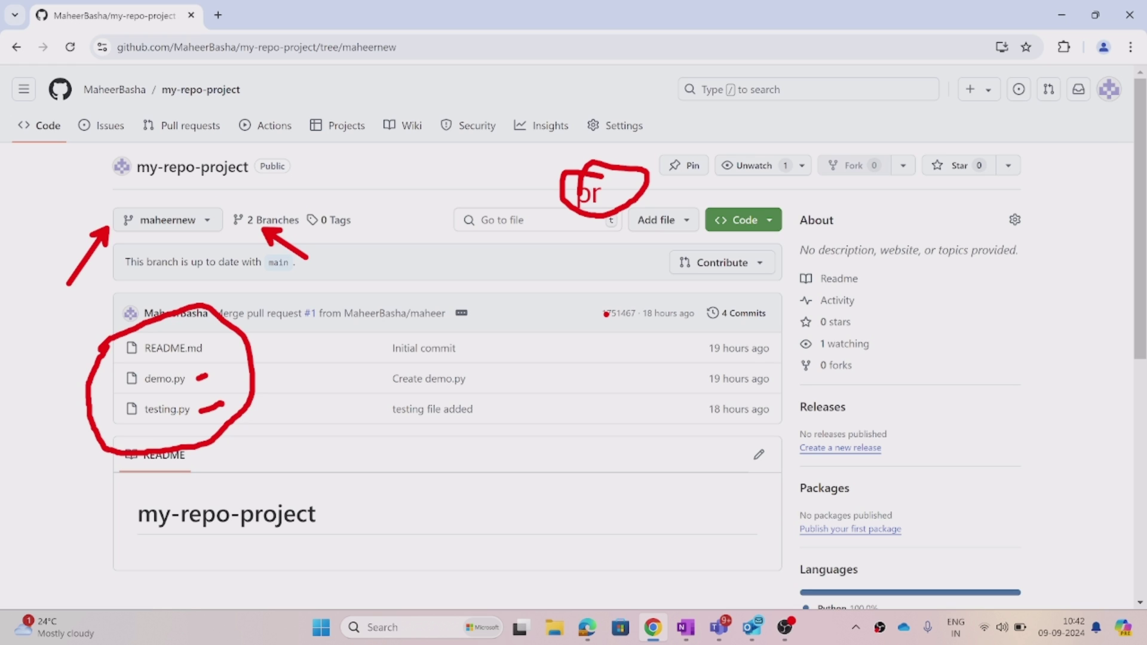
key("Escape")
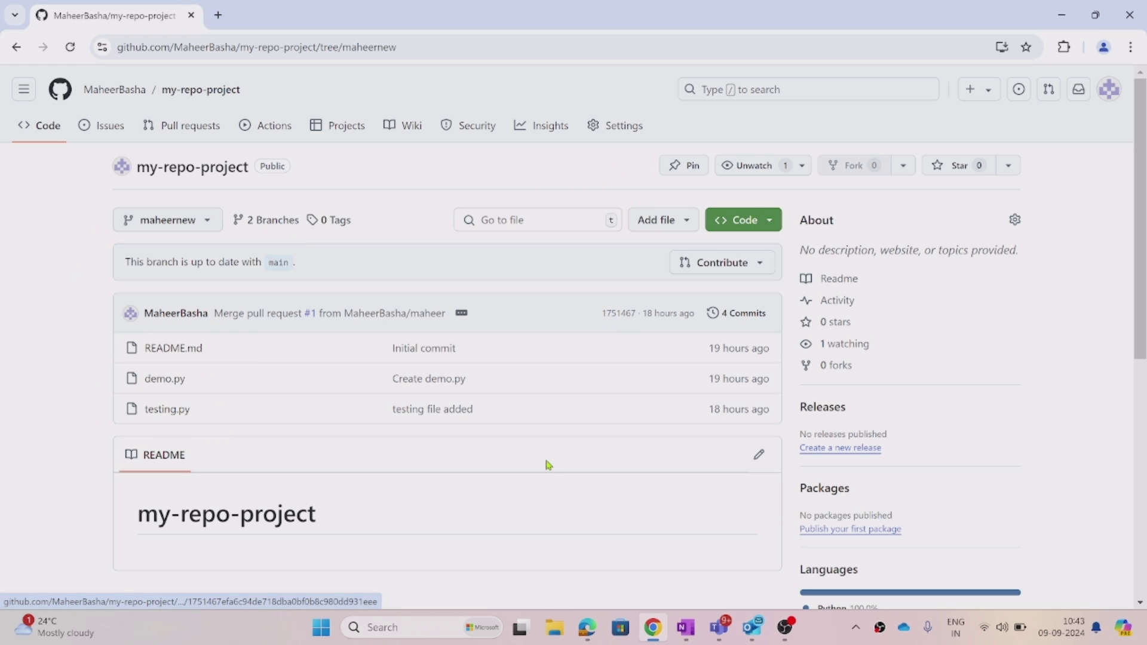